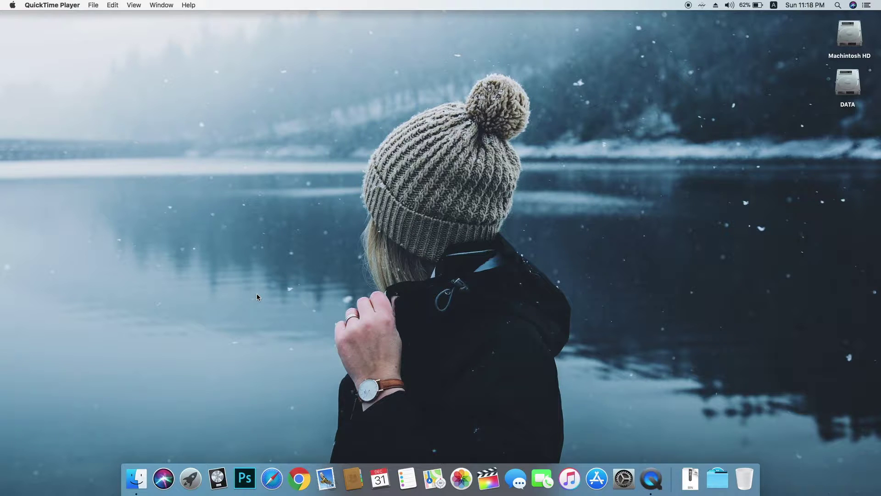
# - Launch Clover Configurator and mount the EFI partition of the current boot disk
pyautogui.click(199, 462)
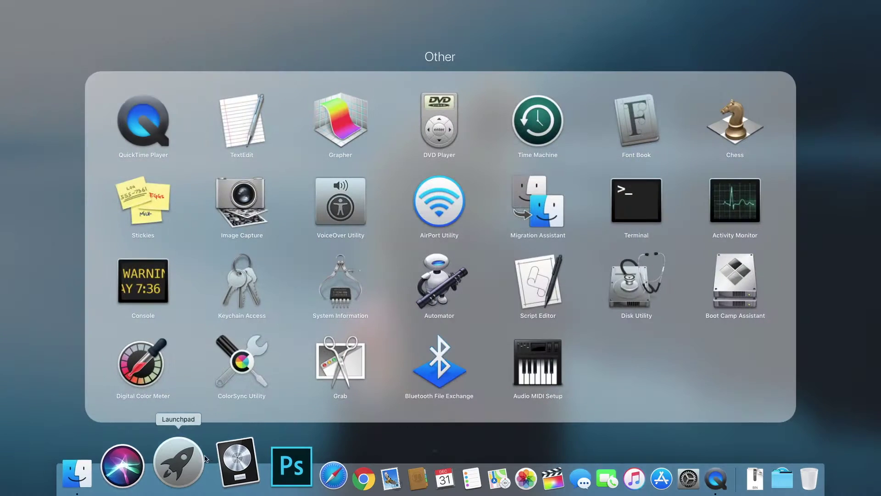
pyautogui.click(359, 58)
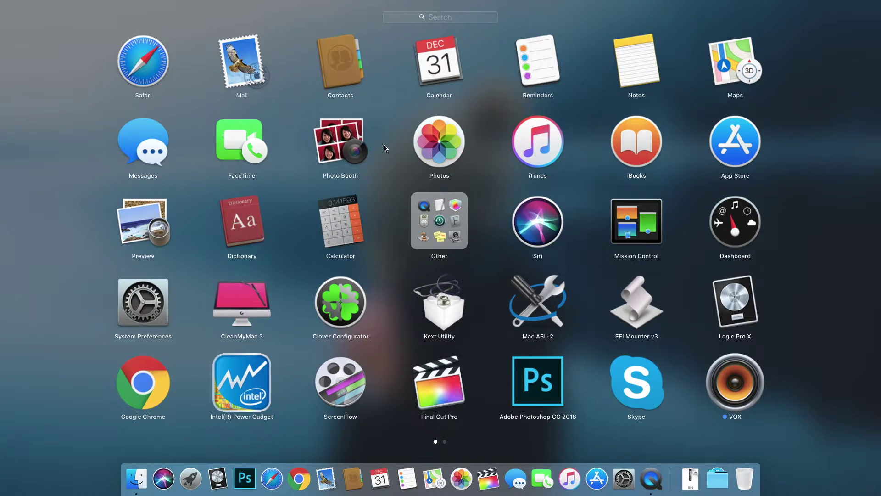
pyautogui.click(354, 294)
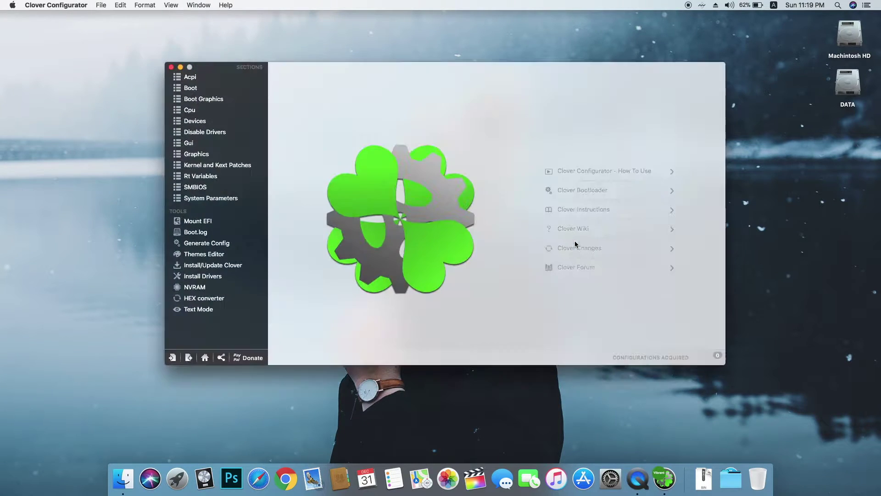
pyautogui.click(233, 221)
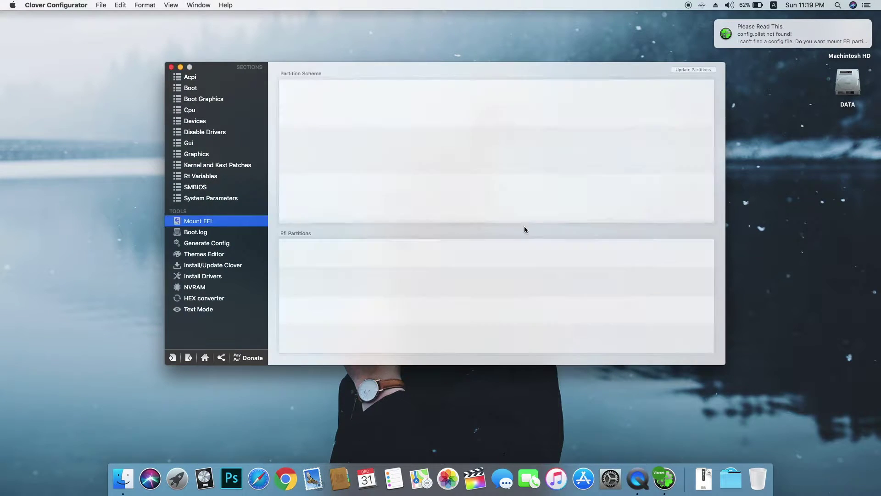
pyautogui.click(665, 261)
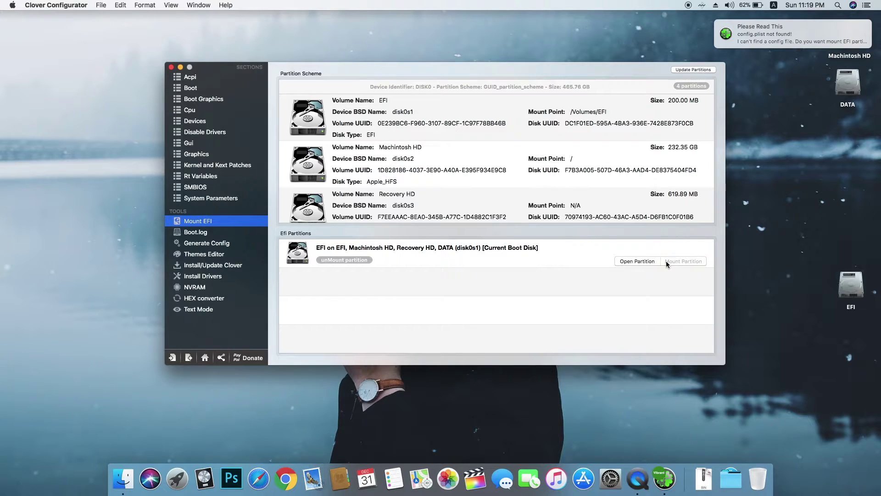
# - Open the mounted EFI partition and load config.plist from its EFI/CLOVER folder into the configurator
pyautogui.click(637, 263)
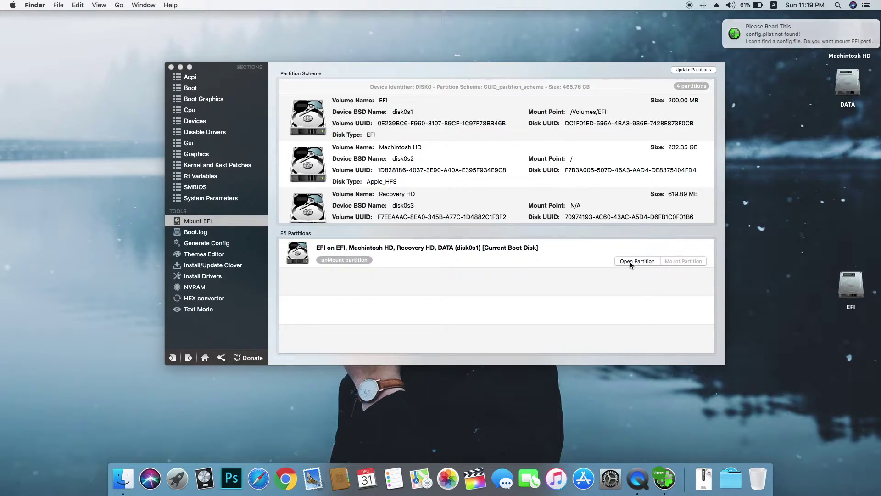
pyautogui.doubleClick(353, 115)
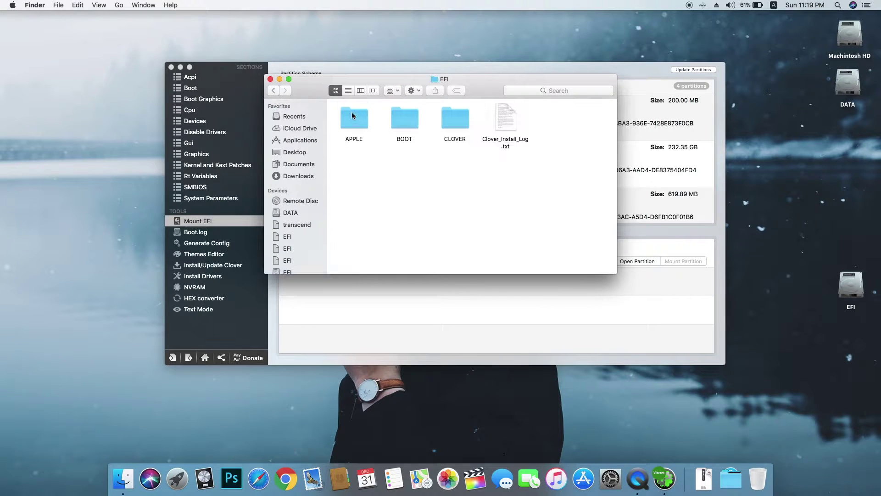
pyautogui.doubleClick(455, 122)
pyautogui.doubleClick(454, 120)
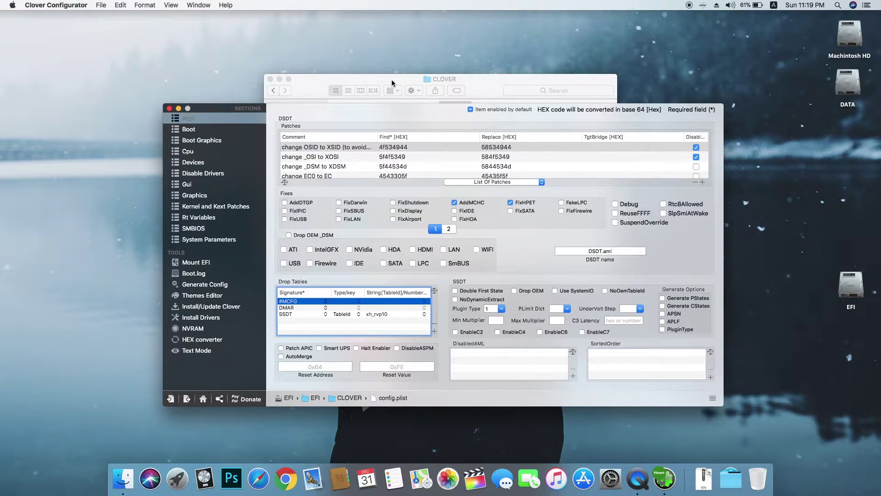
# - Close the CLOVER folder window and show the Kernel and Kext Patches section of config.plist
pyautogui.click(392, 83)
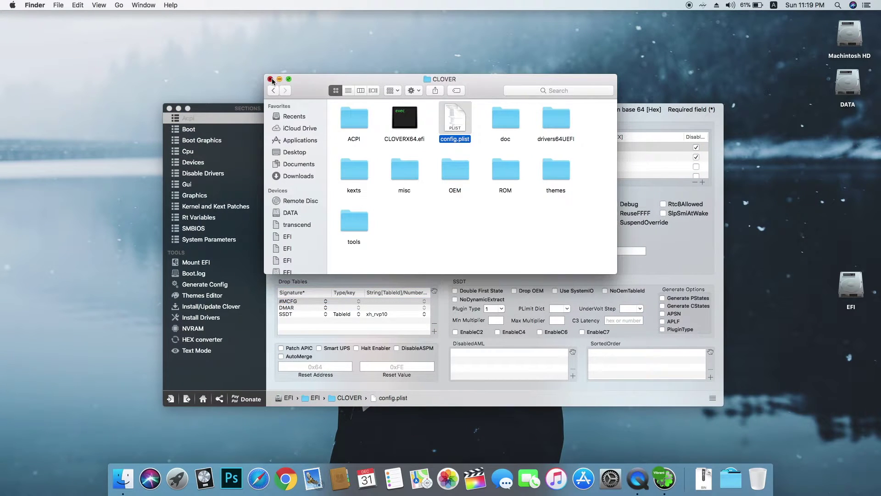
pyautogui.click(270, 79)
pyautogui.moveTo(382, 120); pyautogui.dragTo(341, 70)
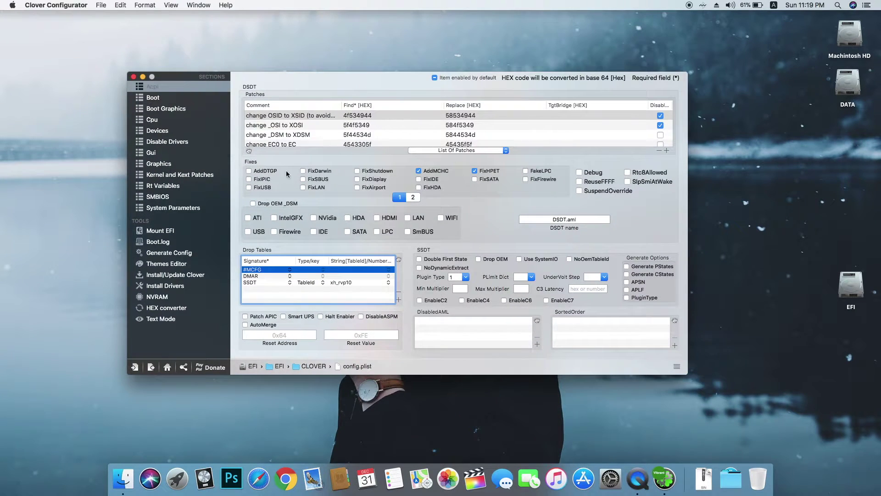
pyautogui.click(174, 176)
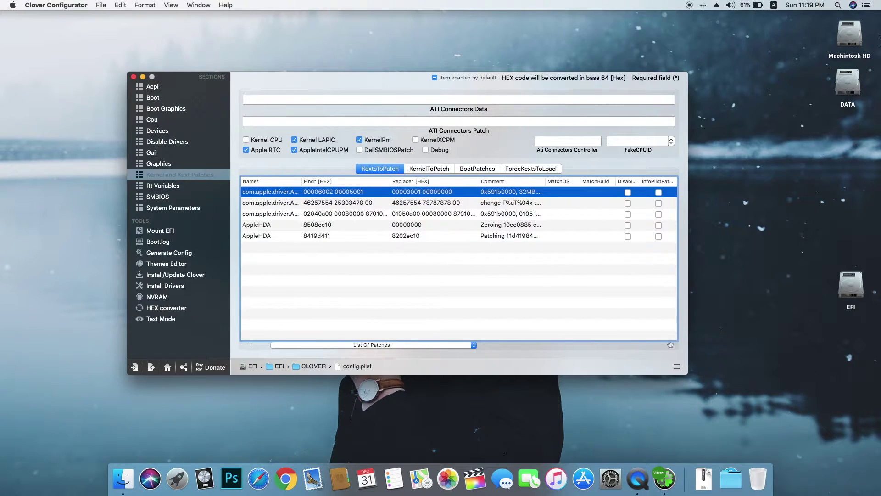
# - Open the BCM94352Z notes file from the BCM94352Z DW1560 WIFI folder of the HP 250 G5 Pack on the DATA drive
pyautogui.doubleClick(849, 84)
pyautogui.click(398, 262)
pyautogui.doubleClick(397, 263)
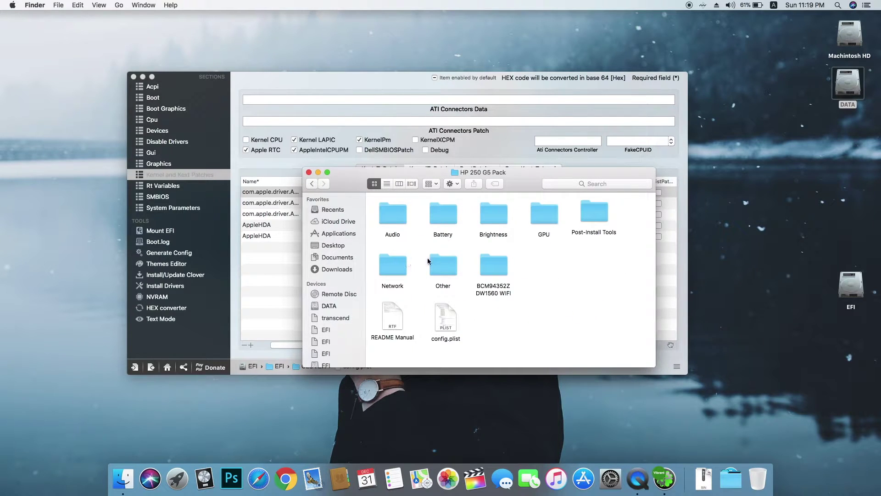
pyautogui.doubleClick(486, 262)
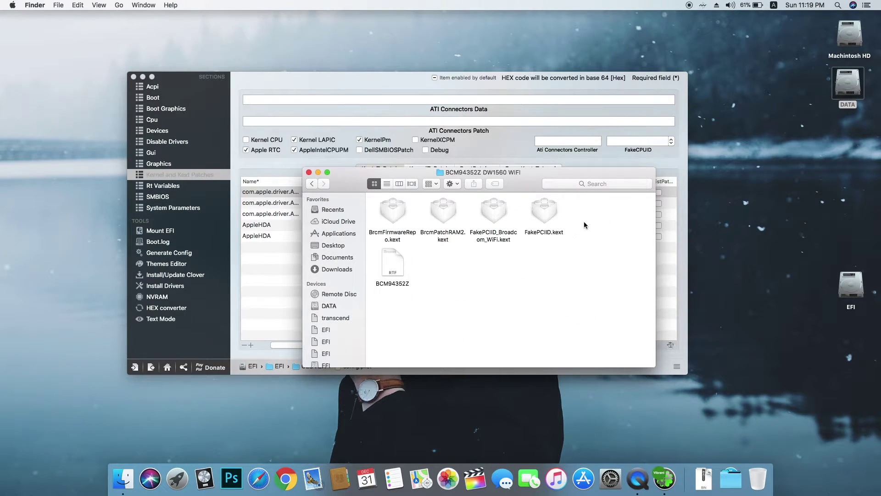
pyautogui.doubleClick(395, 266)
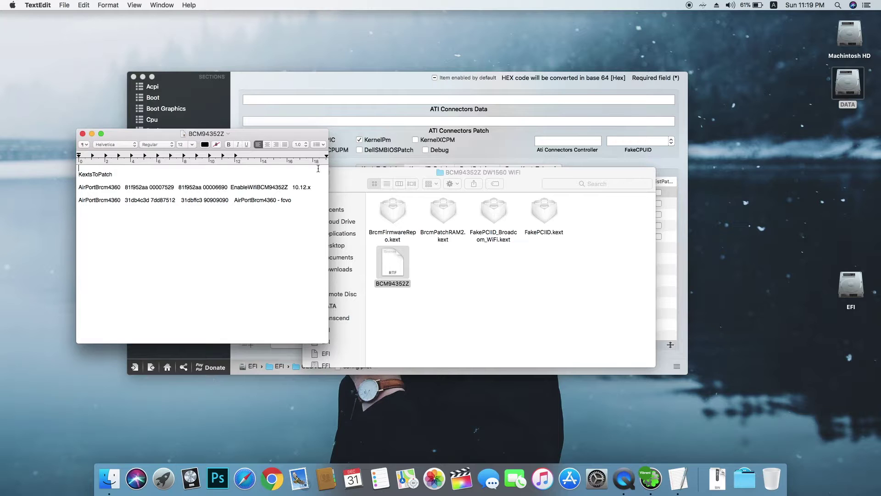
# - Minimize the WIFI folder window and place the BCM94352Z notes over the kext patch list
pyautogui.moveTo(318, 181); pyautogui.dragTo(359, 187)
pyautogui.click(359, 177)
pyautogui.moveTo(207, 133); pyautogui.dragTo(453, 182)
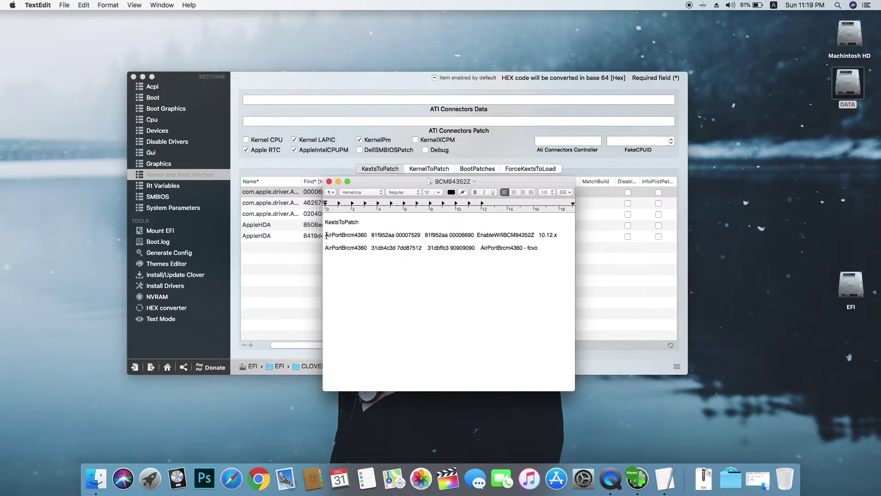
# - Add a KextsToPatch entry and copy the name AirPortBrcm4360 into it from the notes
pyautogui.moveTo(324, 236); pyautogui.dragTo(366, 237)
pyautogui.rightClick(366, 235)
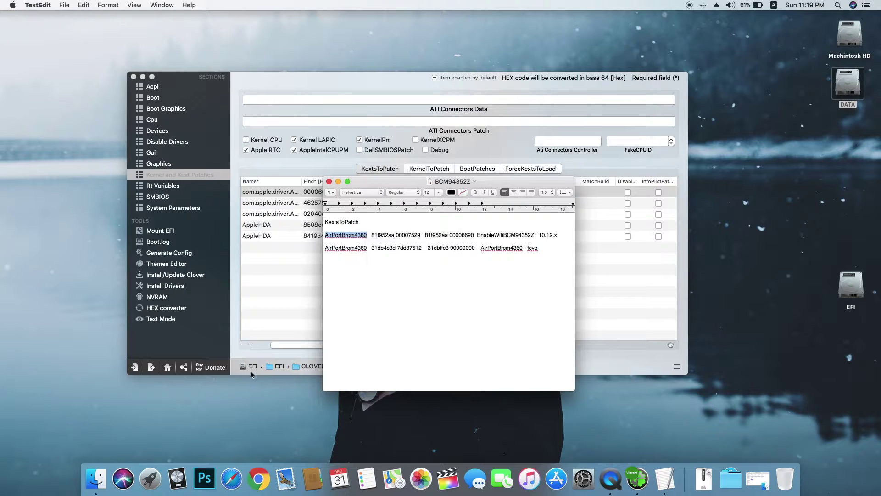
pyautogui.click(395, 308)
pyautogui.click(256, 247)
pyautogui.doubleClick(256, 248)
pyautogui.rightClick(253, 246)
pyautogui.click(300, 260)
# - Copy the find value 81f952aa 00007529 from the notes into the new AirPortBrcm4360 patch
pyautogui.click(413, 384)
pyautogui.moveTo(374, 235); pyautogui.dragTo(414, 236)
pyautogui.doubleClick(392, 236)
pyautogui.rightClick(370, 235)
pyautogui.click(394, 305)
pyautogui.click(313, 251)
pyautogui.doubleClick(314, 248)
pyautogui.rightClick(313, 248)
pyautogui.click(337, 264)
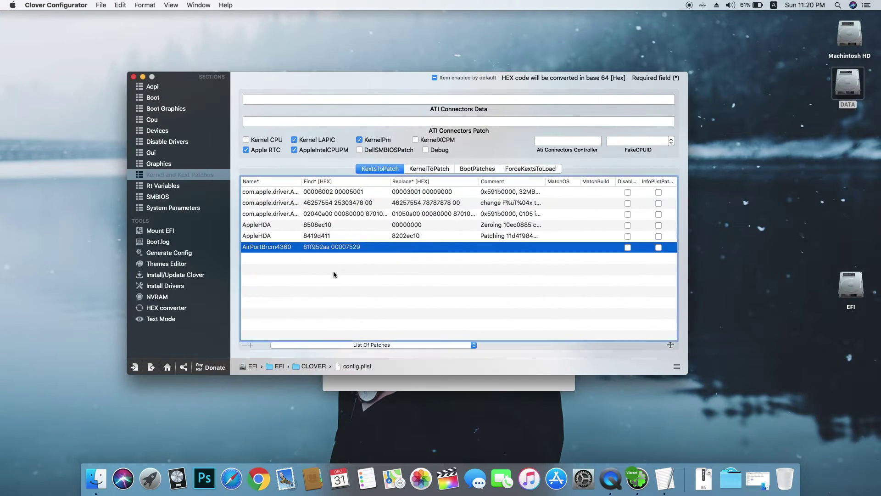
# - Copy the replace value 81f952aa 00006690 from the notes into the AirPortBrcm4360 patch
pyautogui.click(413, 384)
pyautogui.doubleClick(449, 234)
pyautogui.rightClick(458, 234)
pyautogui.click(486, 305)
pyautogui.click(247, 294)
pyautogui.doubleClick(413, 247)
pyautogui.rightClick(393, 250)
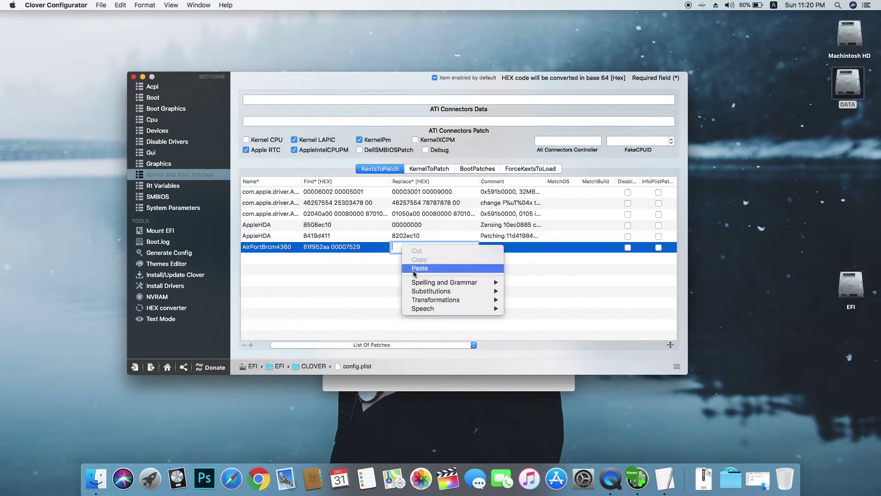
pyautogui.click(403, 267)
# - Copy EnableWifiBCM94352Z from the notes into the AirPortBrcm4360 patch as its comment
pyautogui.click(346, 378)
pyautogui.moveTo(478, 235); pyautogui.dragTo(533, 234)
pyautogui.rightClick(533, 234)
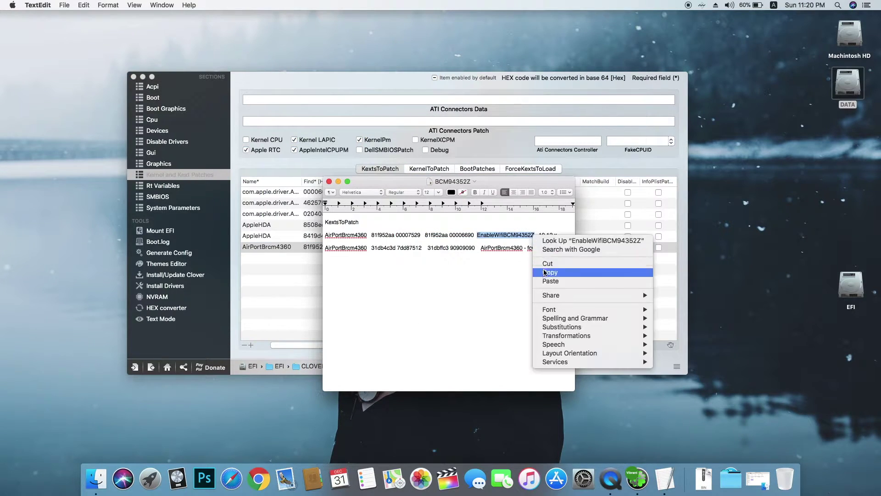
pyautogui.click(550, 271)
pyautogui.click(368, 113)
pyautogui.doubleClick(509, 247)
pyautogui.rightClick(490, 246)
pyautogui.click(500, 264)
pyautogui.press('Return')
# - Copy 10.12.x from the notes into the AirPortBrcm4360 patch as its MatchOS value
pyautogui.click(349, 383)
pyautogui.moveTo(538, 234); pyautogui.dragTo(559, 234)
pyautogui.rightClick(555, 233)
pyautogui.click(569, 269)
pyautogui.click(596, 111)
pyautogui.doubleClick(562, 247)
pyautogui.rightClick(563, 247)
pyautogui.click(573, 268)
# - Add a second KextsToPatch entry and name it AirPortBrcm4360 using the second line of the notes
pyautogui.click(250, 345)
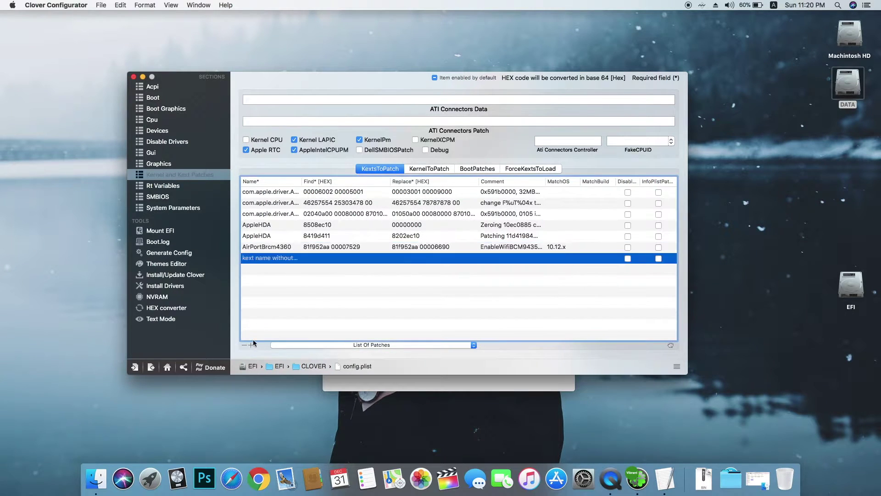
pyautogui.click(349, 383)
pyautogui.moveTo(325, 248); pyautogui.dragTo(540, 248)
pyautogui.rightClick(363, 248)
pyautogui.click(385, 285)
pyautogui.doubleClick(243, 257)
pyautogui.rightClick(243, 258)
pyautogui.click(257, 298)
# - Copy the find value 31db4c3d 7dd87512 from the notes into the second AirPortBrcm4360 patch
pyautogui.click(348, 383)
pyautogui.rightClick(422, 248)
pyautogui.click(439, 280)
pyautogui.doubleClick(312, 258)
pyautogui.rightClick(303, 257)
pyautogui.click(317, 297)
# - Copy the replace value 31dbffc3 90909090 from the notes into the second AirPortBrcm4360 patch
pyautogui.click(349, 383)
pyautogui.rightClick(475, 248)
pyautogui.click(491, 281)
pyautogui.click(317, 257)
pyautogui.doubleClick(390, 258)
pyautogui.rightClick(390, 258)
pyautogui.click(406, 279)
# - Copy "AirPortBrcm4360 - fcvo" from the notes into the second AirPortBrcm4360 patch as its comment
pyautogui.click(376, 384)
pyautogui.rightClick(540, 248)
pyautogui.click(556, 280)
pyautogui.click(509, 257)
pyautogui.doubleClick(510, 257)
pyautogui.rightClick(484, 258)
pyautogui.click(491, 281)
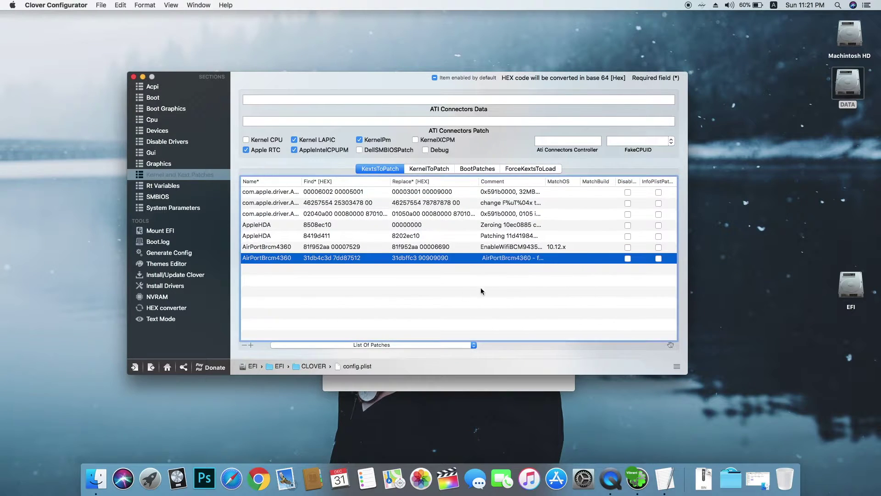
# - Close the BCM94352Z notes by quitting TextEdit
pyautogui.click(376, 385)
pyautogui.press('super+q')
pyautogui.click(807, 122)
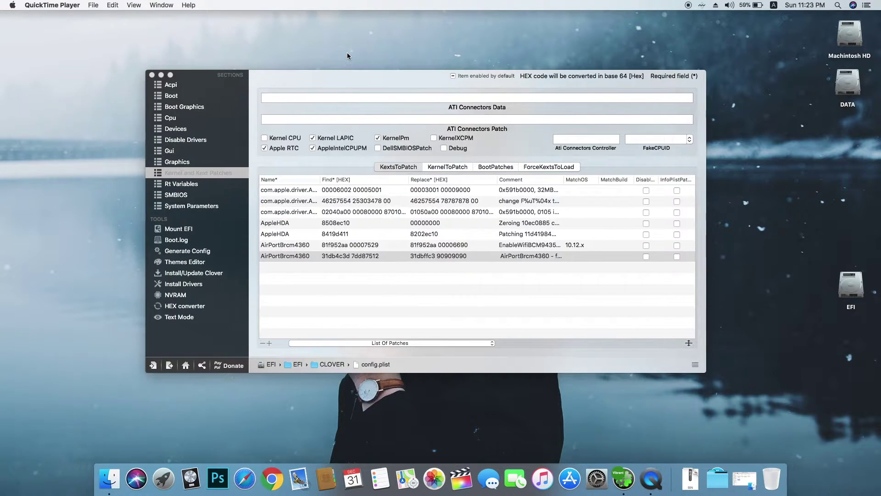
# - Save the patched config.plist and quit Clover Configurator
pyautogui.click(319, 57)
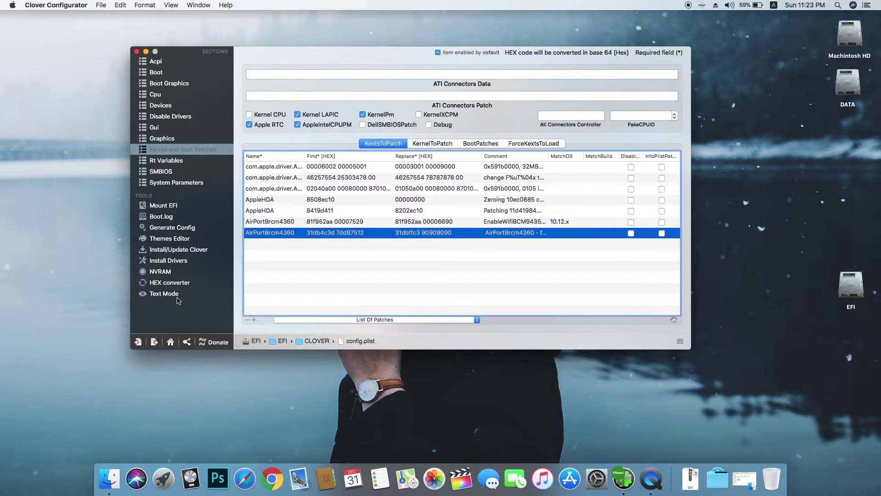
pyautogui.click(161, 343)
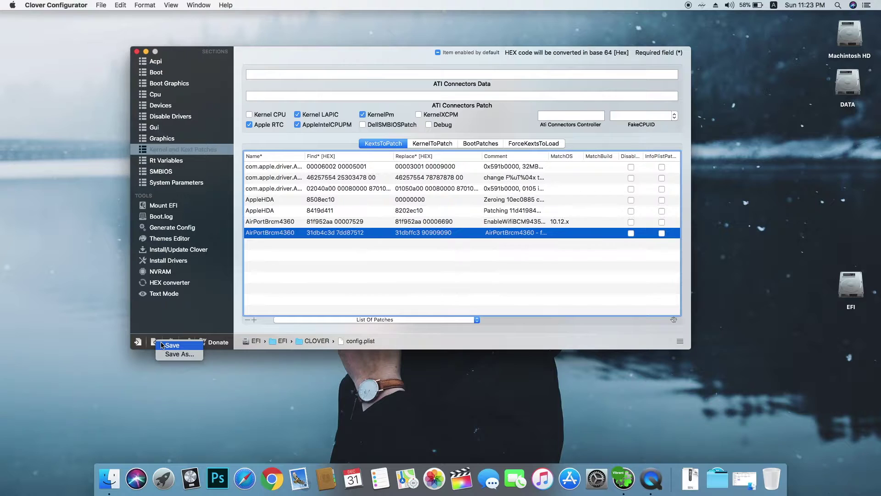
pyautogui.click(169, 345)
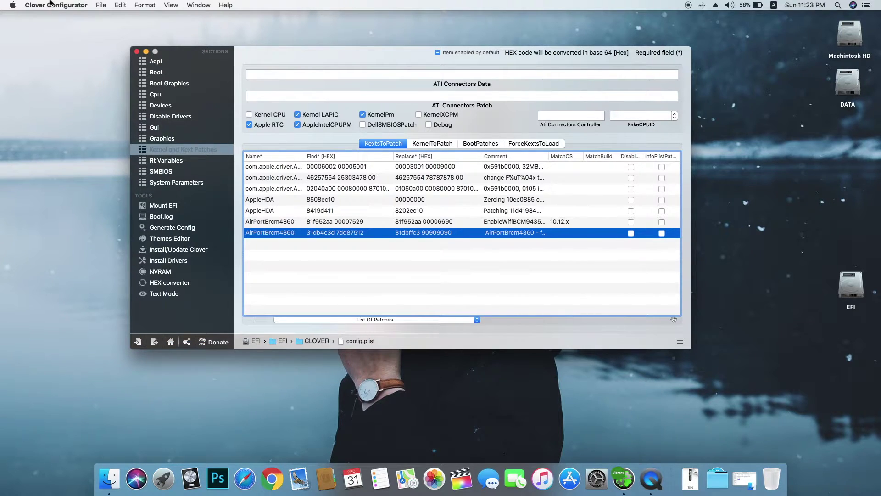
pyautogui.click(50, 4)
pyautogui.click(71, 146)
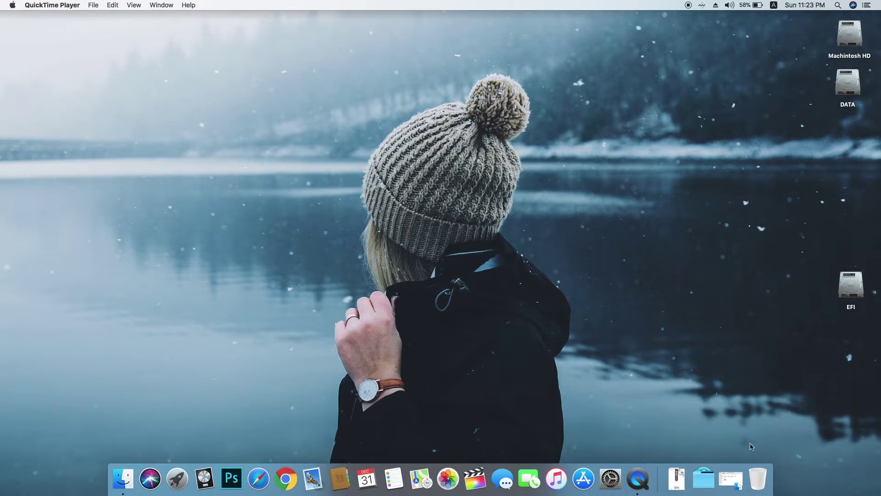
# - Restore the minimized BCM94352Z DW1560 WIFI folder window and move it to the upper part of the desktop
pyautogui.click(730, 479)
pyautogui.moveTo(505, 178); pyautogui.dragTo(329, 81)
pyautogui.click(446, 144)
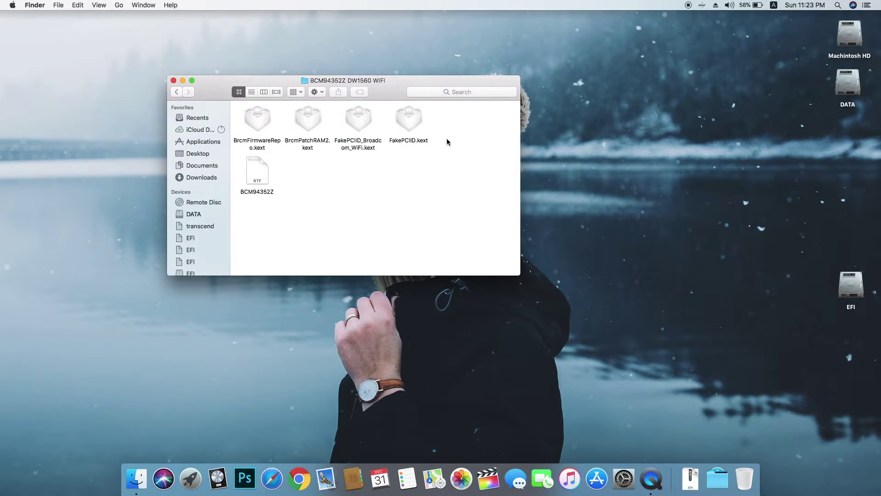
pyautogui.moveTo(462, 134); pyautogui.dragTo(255, 117)
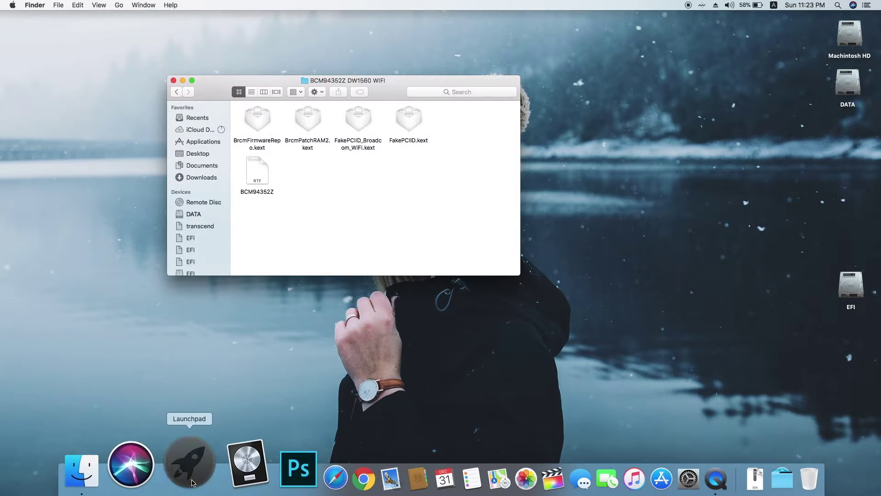
# - Launch Kext Utility beside the open BCM94352Z DW1560 WIFI folder
pyautogui.click(190, 477)
pyautogui.press('Escape')
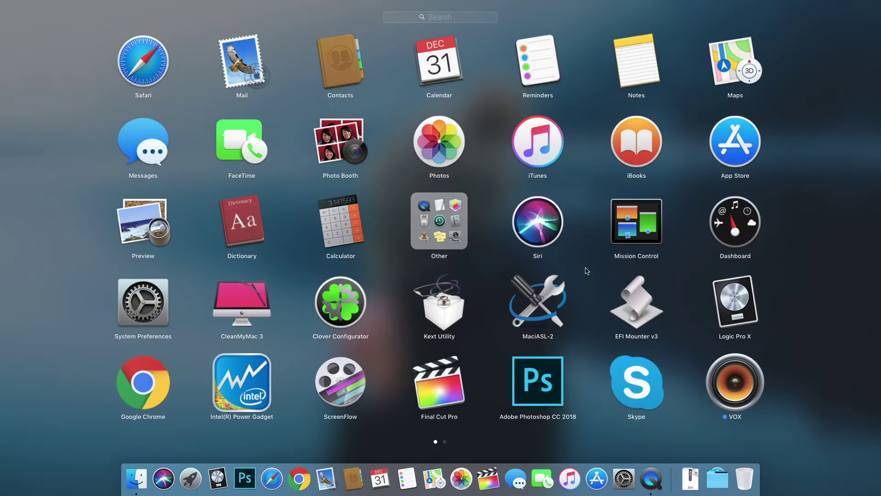
pyautogui.click(457, 315)
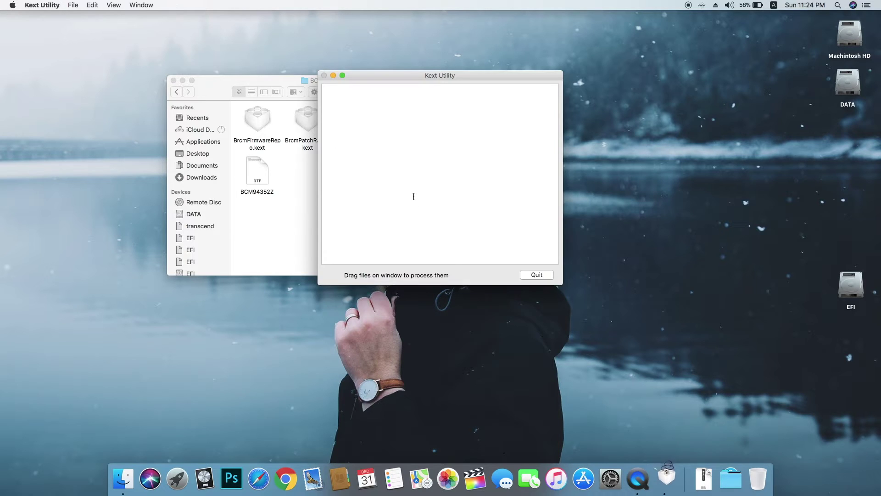
pyautogui.click(479, 190)
# - Install the BrcmFirmwareRepo, BrcmPatchRAM2, FakePCIID_Broadcom_WiFi and FakePCIID kexts with Kext Utility, authorizing with the account password
pyautogui.click(303, 162)
pyautogui.moveTo(439, 132); pyautogui.dragTo(535, 178)
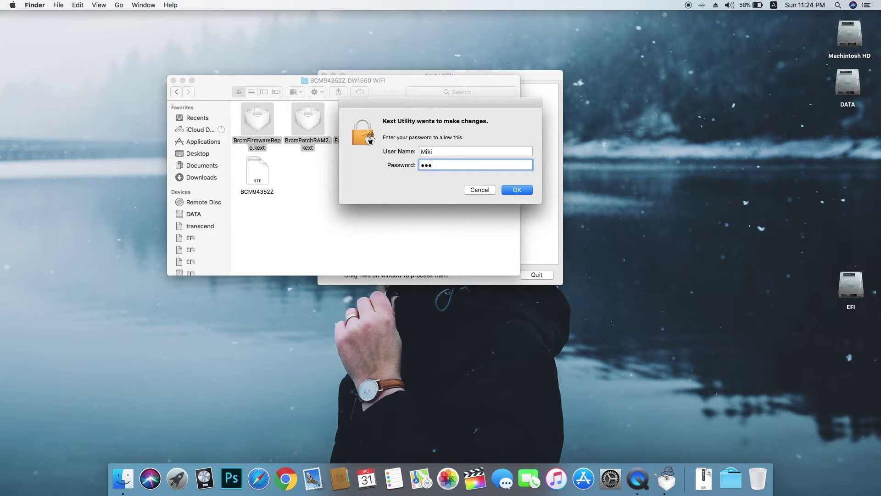
pyautogui.press('Return')
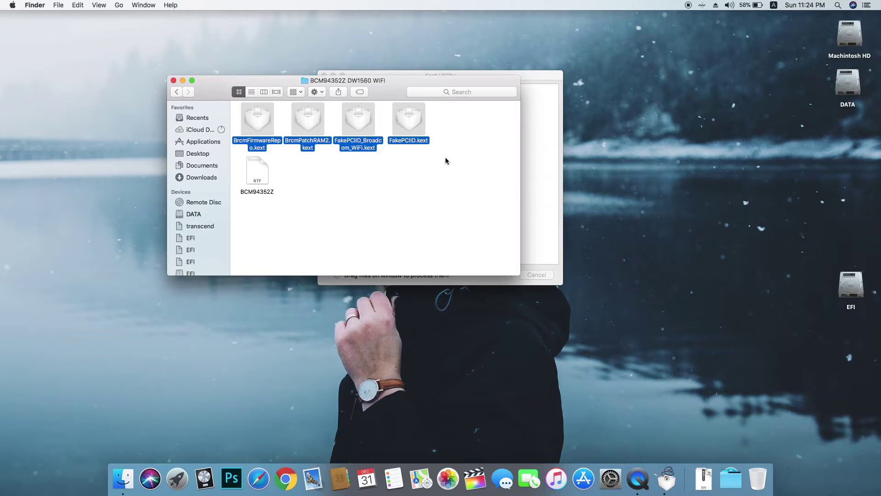
pyautogui.click(529, 112)
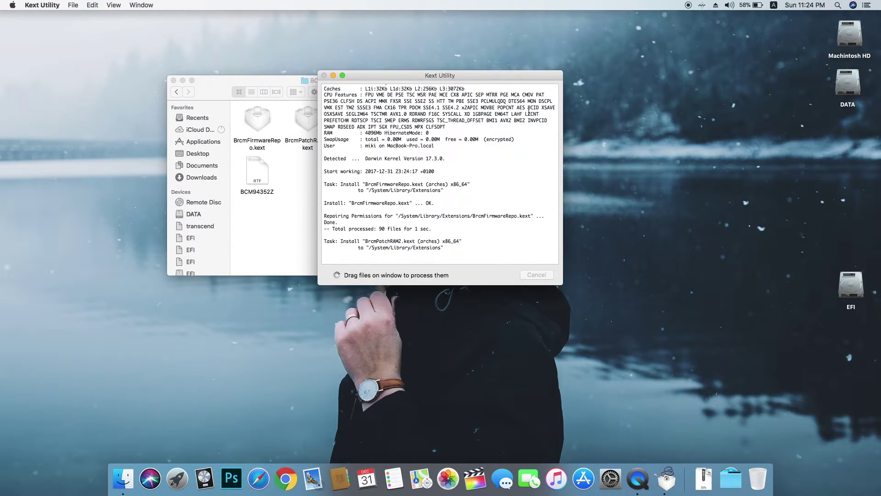
# - Close the BCM94352Z DW1560 WIFI folder and reposition the Kext Utility window to follow the installation
pyautogui.click(216, 82)
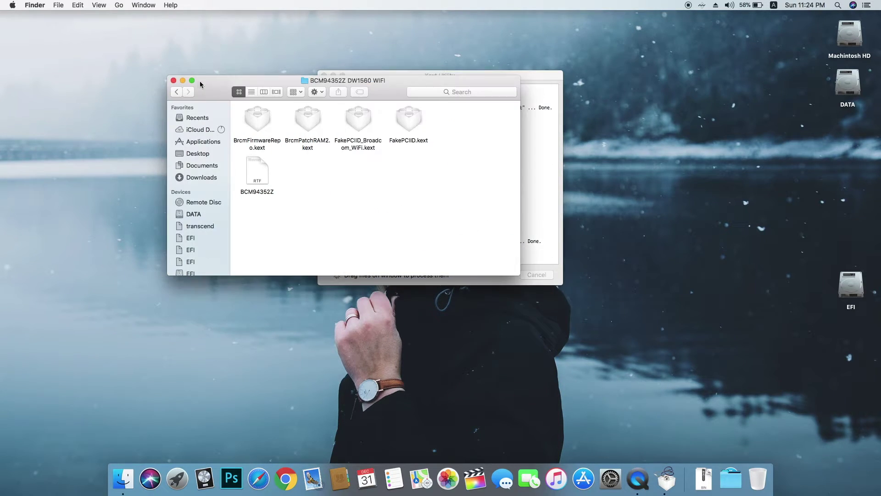
pyautogui.click(174, 81)
pyautogui.moveTo(395, 79); pyautogui.dragTo(376, 71)
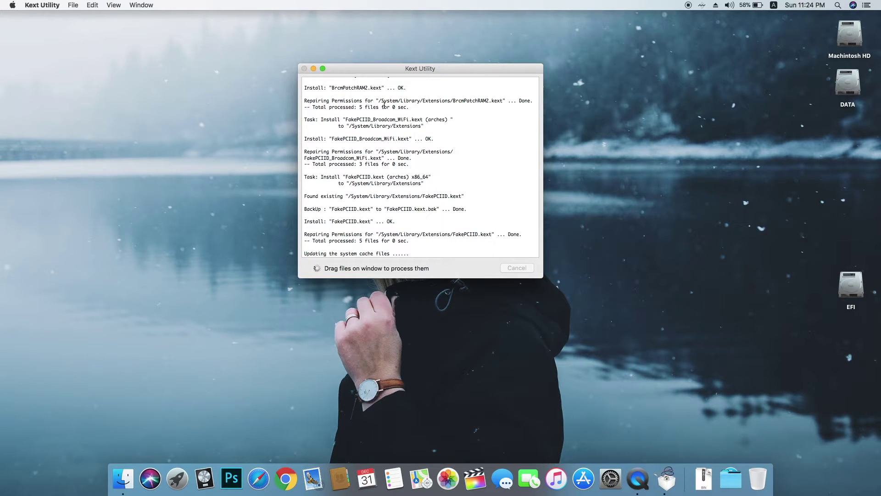
# - Run EFI Mounter v3 to unmount the EFI partition, authorizing with the account password, and move the Kext Utility window
pyautogui.click(177, 478)
pyautogui.click(636, 295)
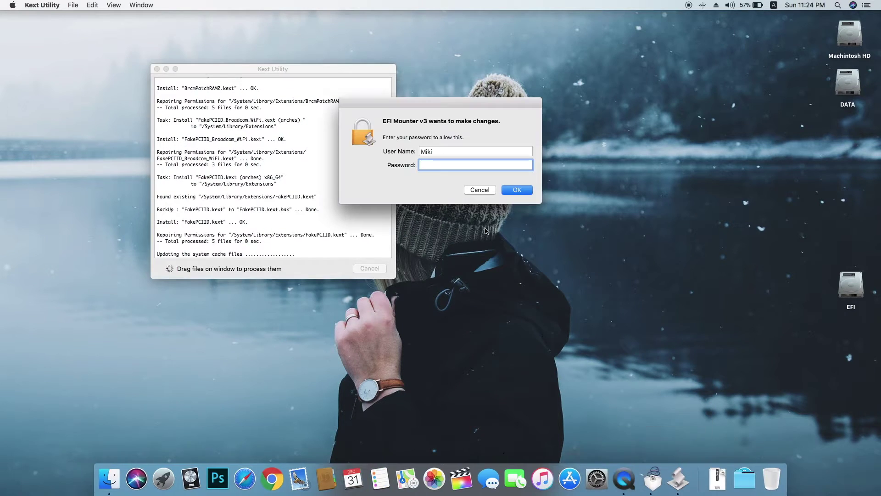
pyautogui.write('*****')
pyautogui.press('Return')
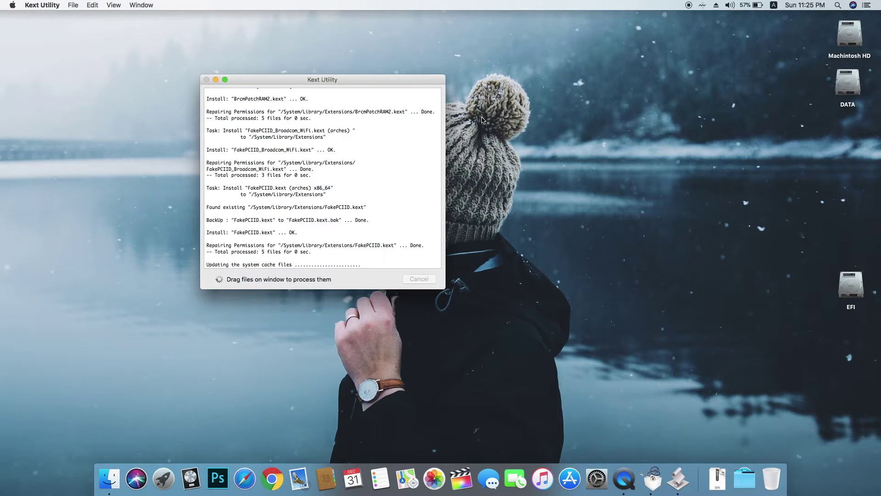
pyautogui.moveTo(360, 83); pyautogui.dragTo(450, 101)
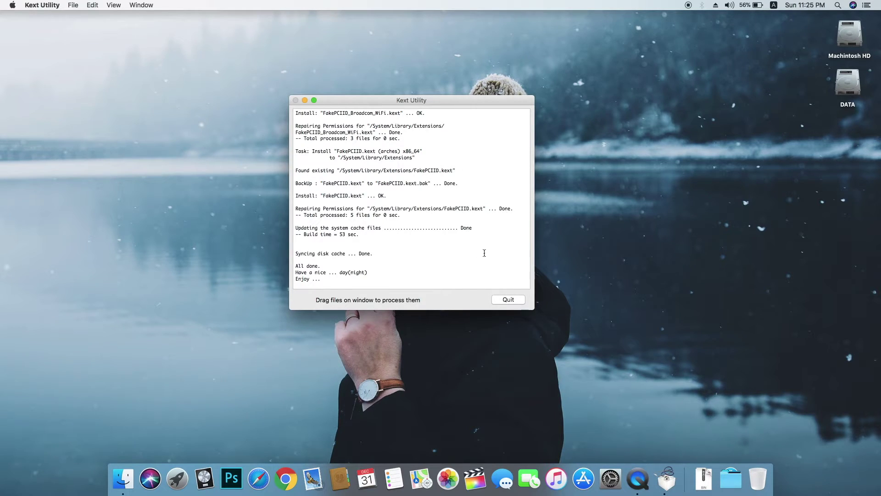
# - Quit Kext Utility and restart the Mac
pyautogui.click(510, 299)
pyautogui.click(15, 6)
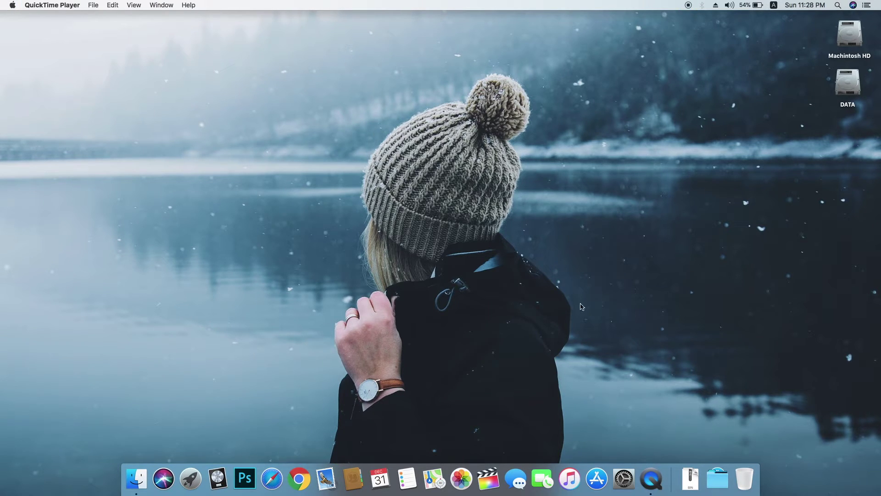
# - Open the Network preferences and check the status of the Wi-Fi and Bluetooth PAN connections
pyautogui.click(624, 477)
pyautogui.click(483, 245)
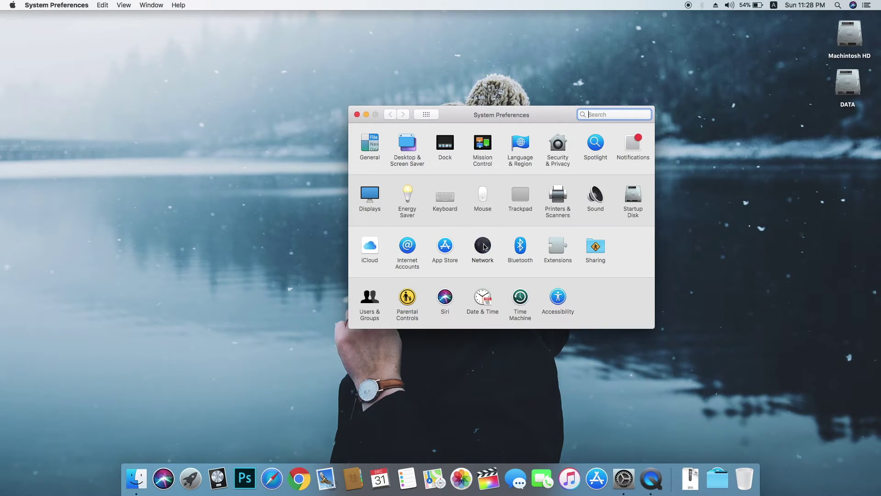
pyautogui.click(396, 163)
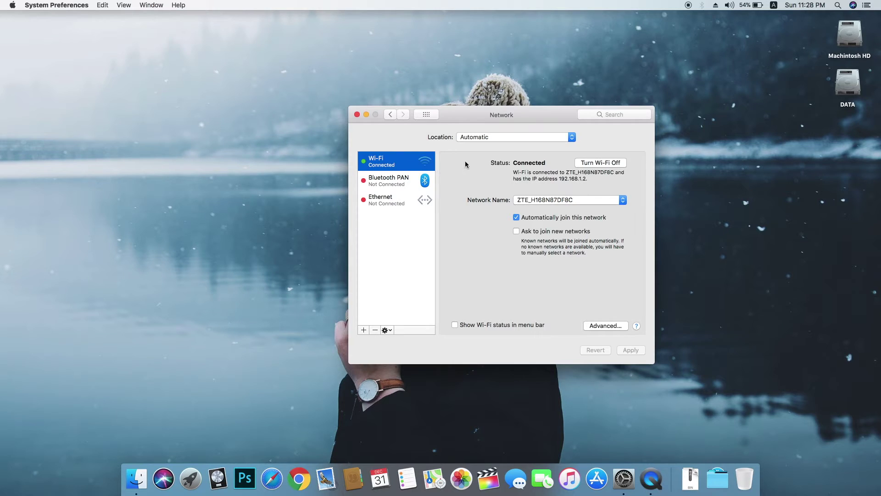
pyautogui.click(404, 182)
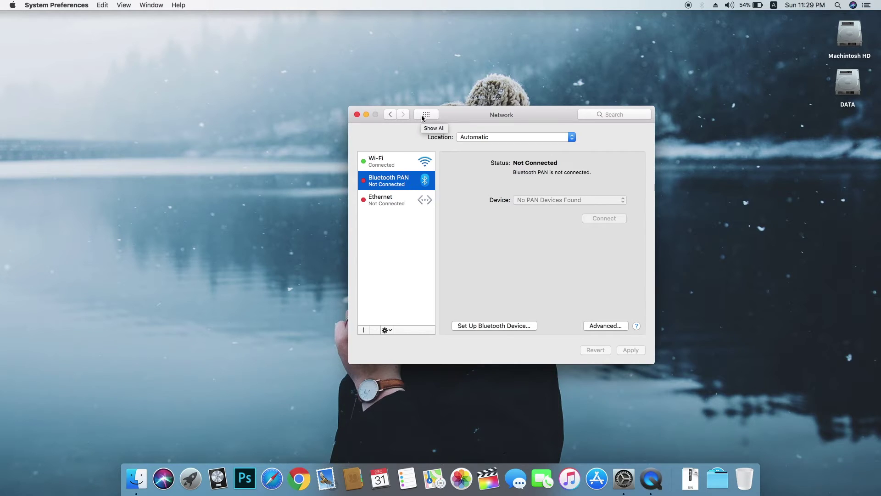
pyautogui.click(406, 163)
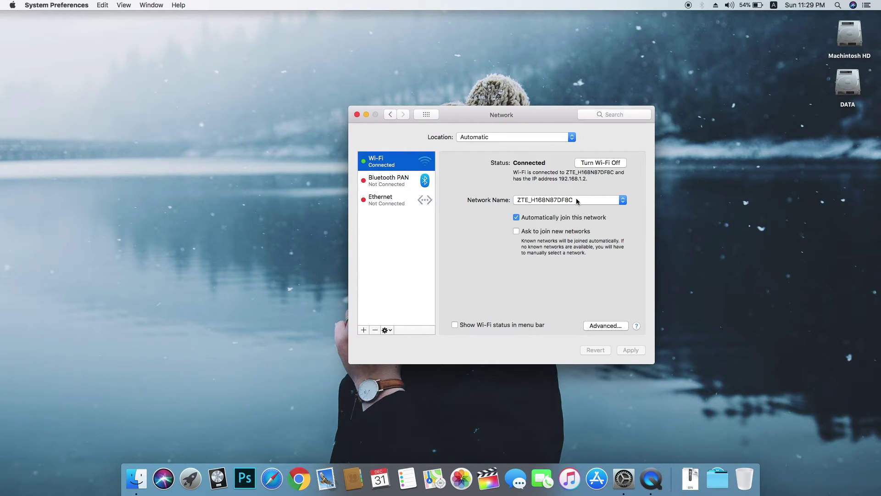
# - Enable showing the Wi-Fi status in the menu bar, check the list of available networks, and close the Network preferences
pyautogui.click(493, 324)
pyautogui.click(690, 6)
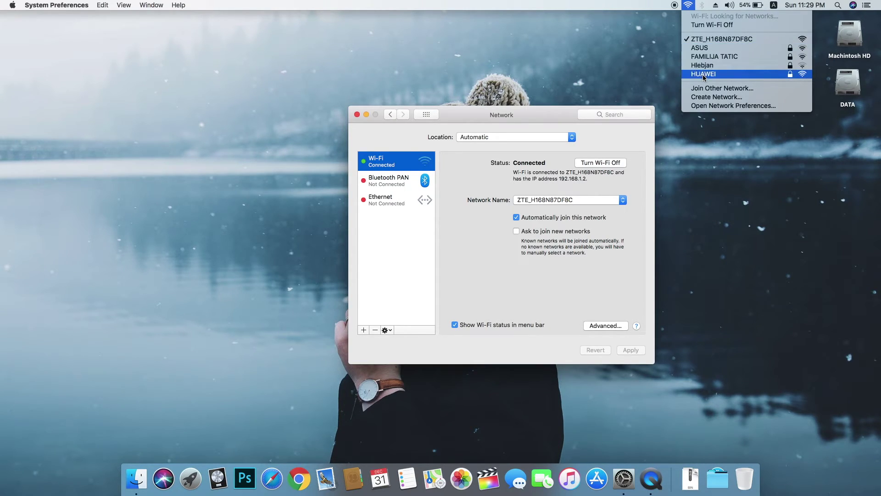
pyautogui.click(563, 113)
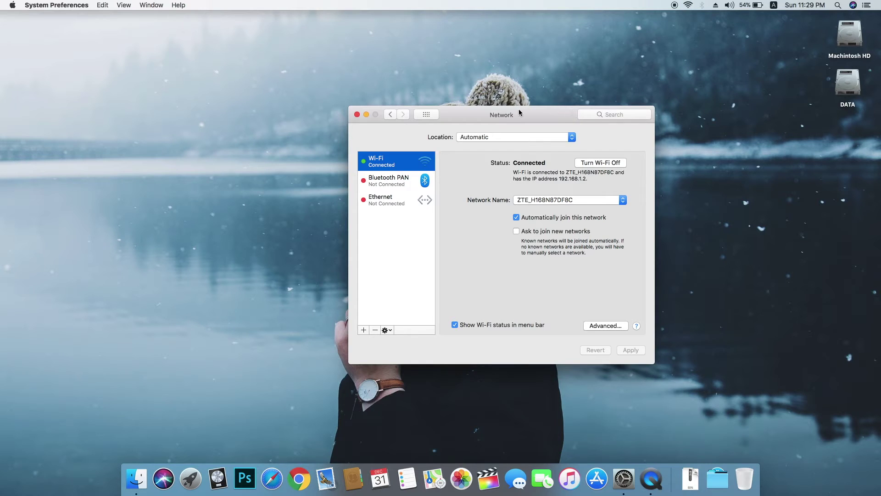
pyautogui.click(688, 5)
pyautogui.click(687, 4)
pyautogui.click(357, 114)
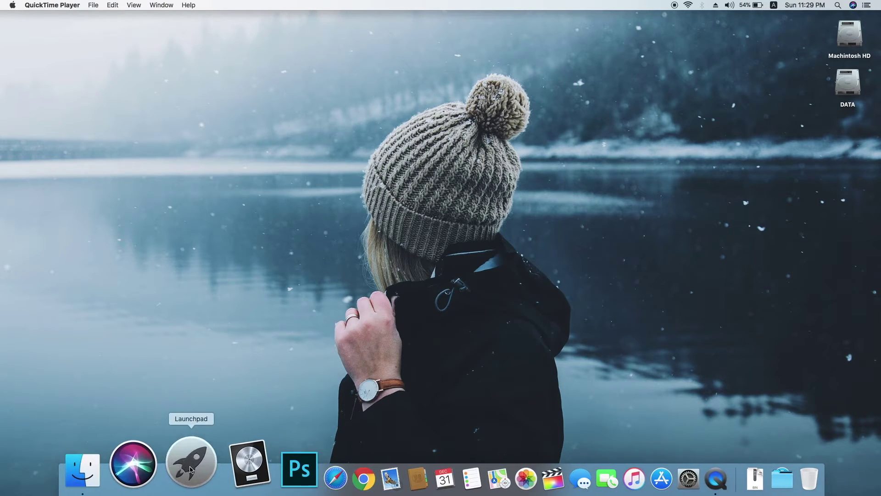
# - Launch Google Chrome and load the bookmarked Benchmark site to test the Wi-Fi connection
pyautogui.click(193, 460)
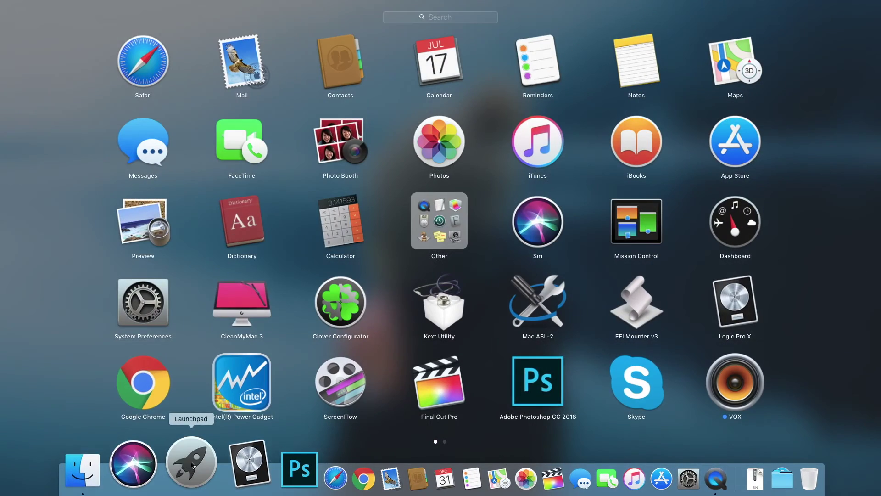
pyautogui.click(164, 376)
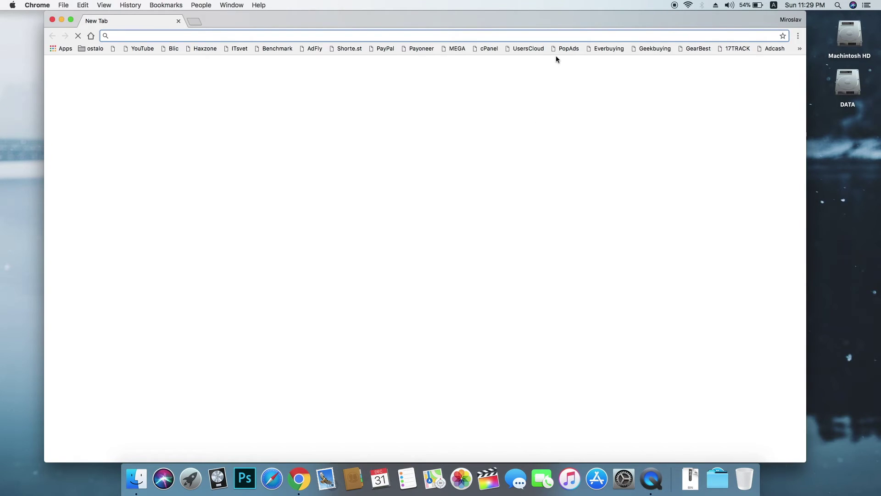
pyautogui.click(95, 49)
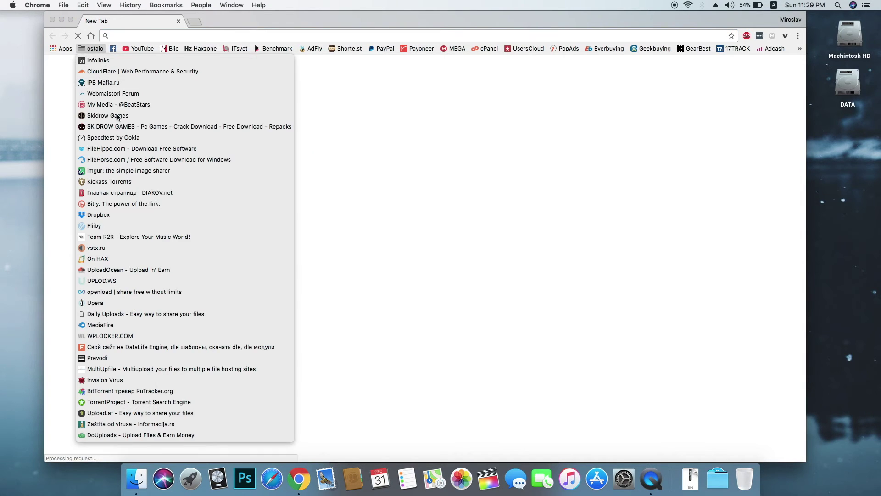
pyautogui.press('Escape')
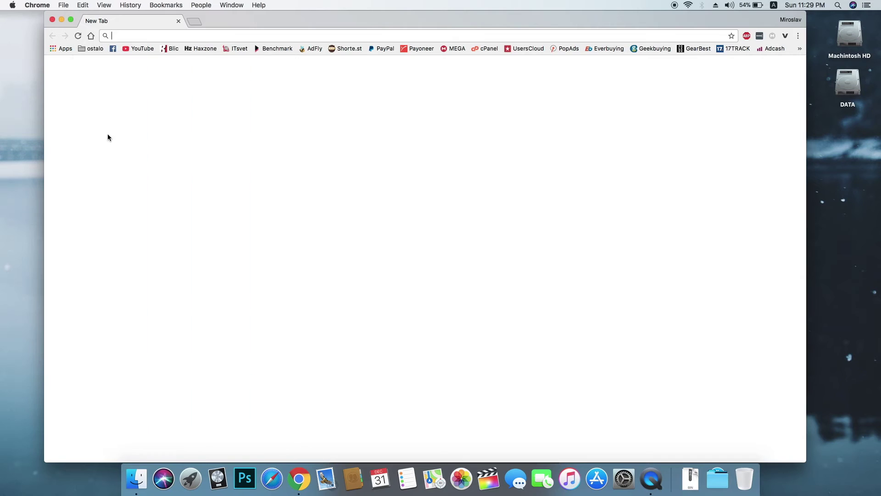
pyautogui.click(93, 49)
pyautogui.click(94, 50)
pyautogui.click(270, 48)
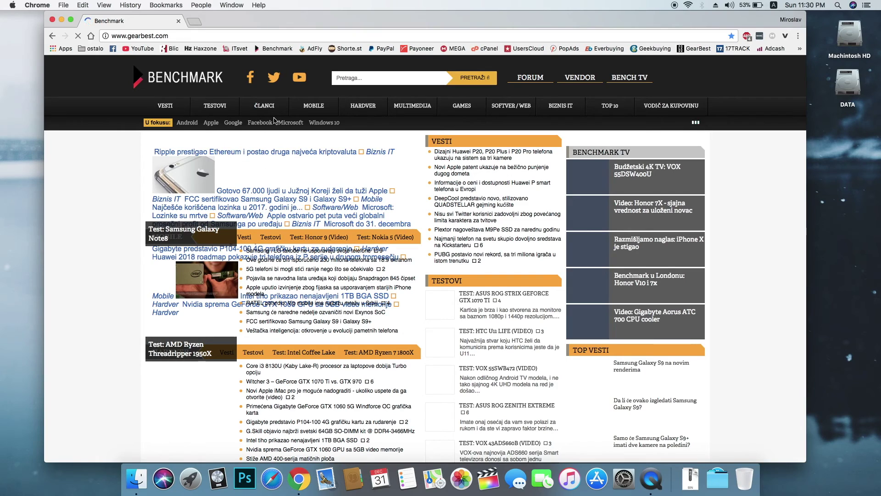
pyautogui.scroll(-1, 274, 121)
# - Select the HUAWEI network from the available Wi-Fi networks
pyautogui.click(688, 4)
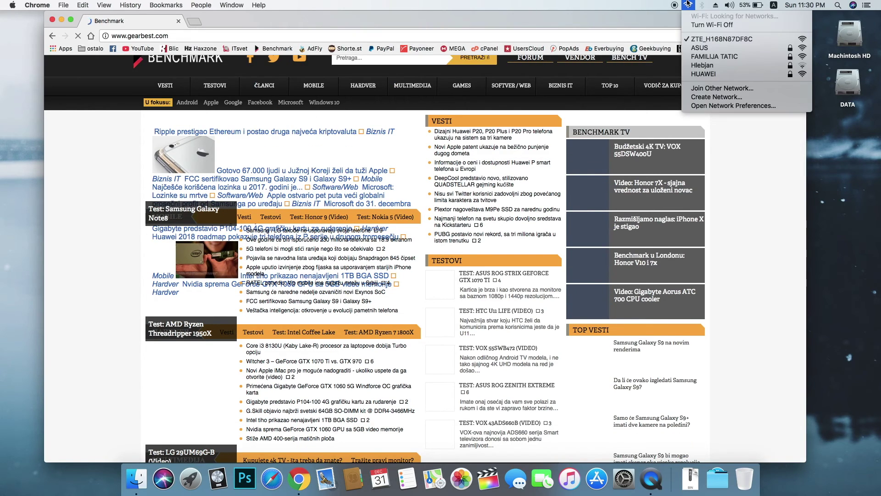
pyautogui.click(703, 73)
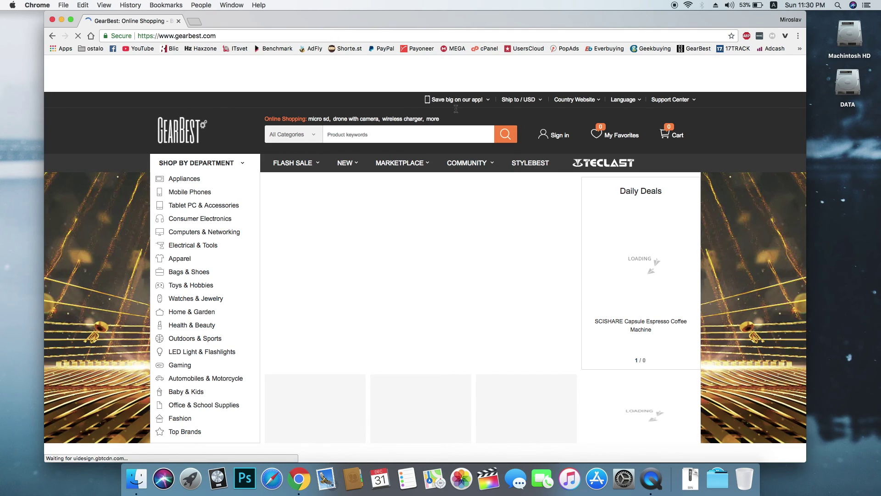
# - Load the bookmarked Benchmark site again to check browsing on its home page, and quit Google Chrome
pyautogui.click(269, 48)
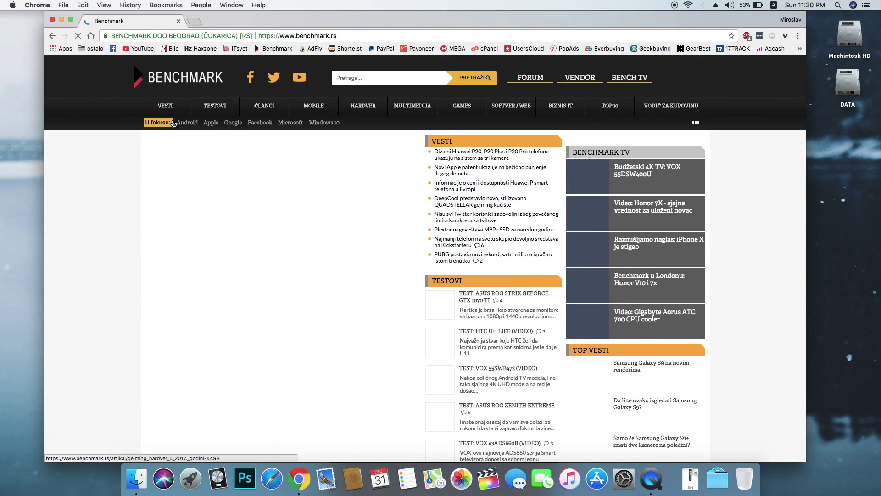
pyautogui.scroll(-8, 202, 122)
pyautogui.click(40, 4)
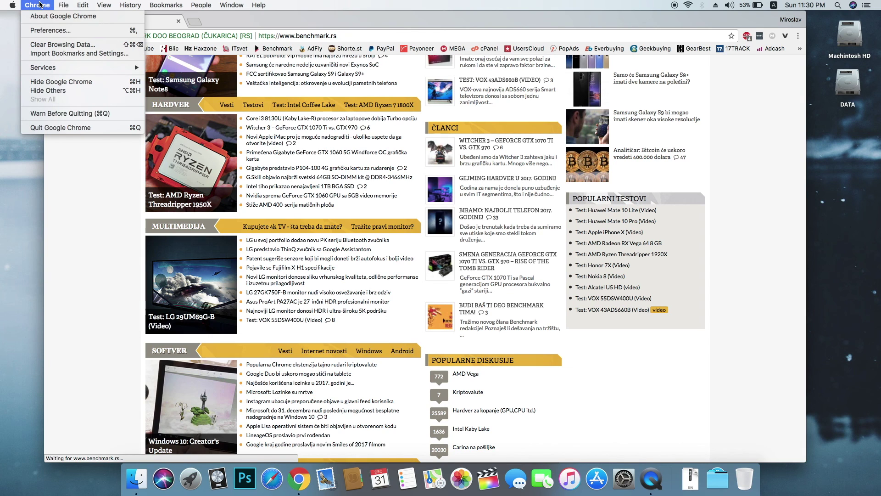
pyautogui.click(56, 127)
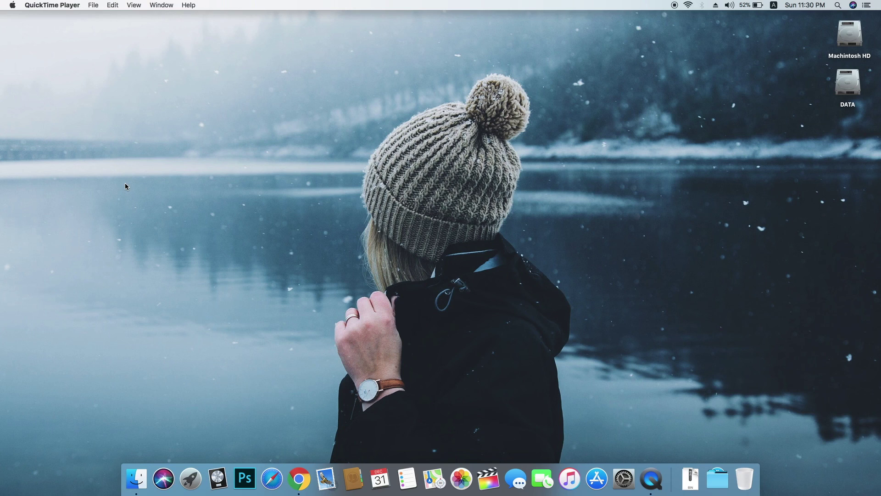